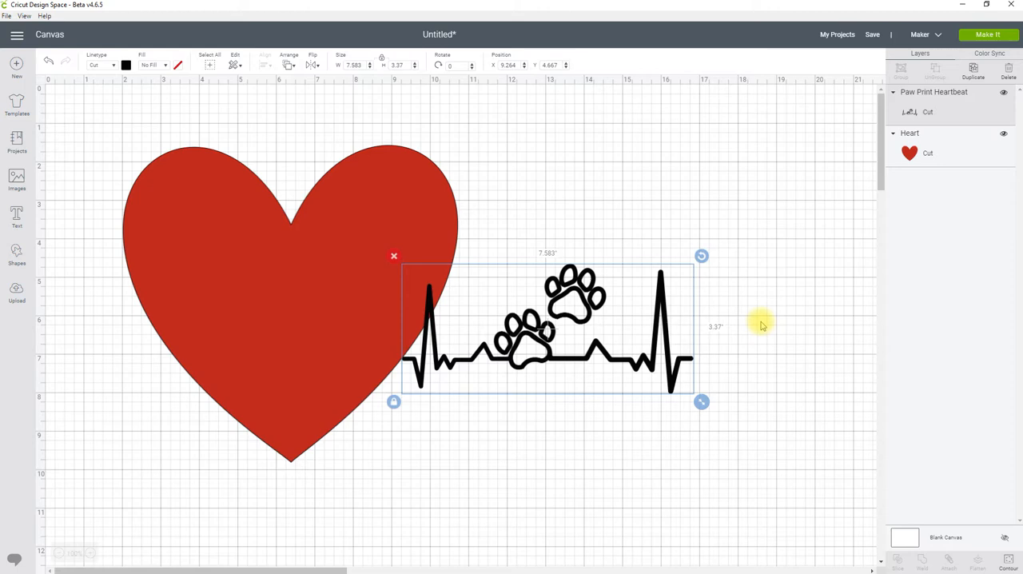
Position the paw print heartbeat over the middle of the red heart and shrink it to about 7.15 inches wide
click(506, 182)
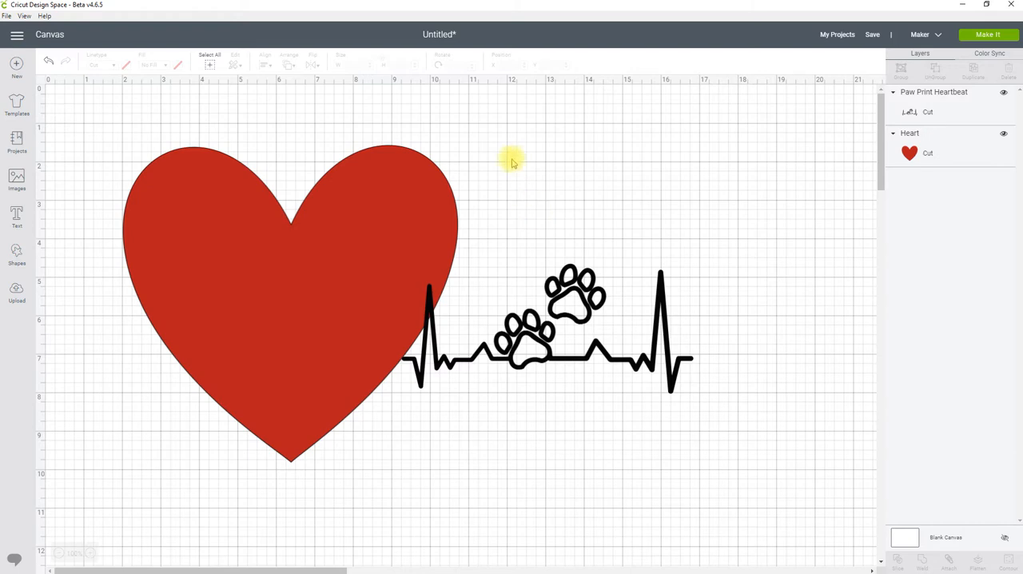
drag(586, 281, 654, 224)
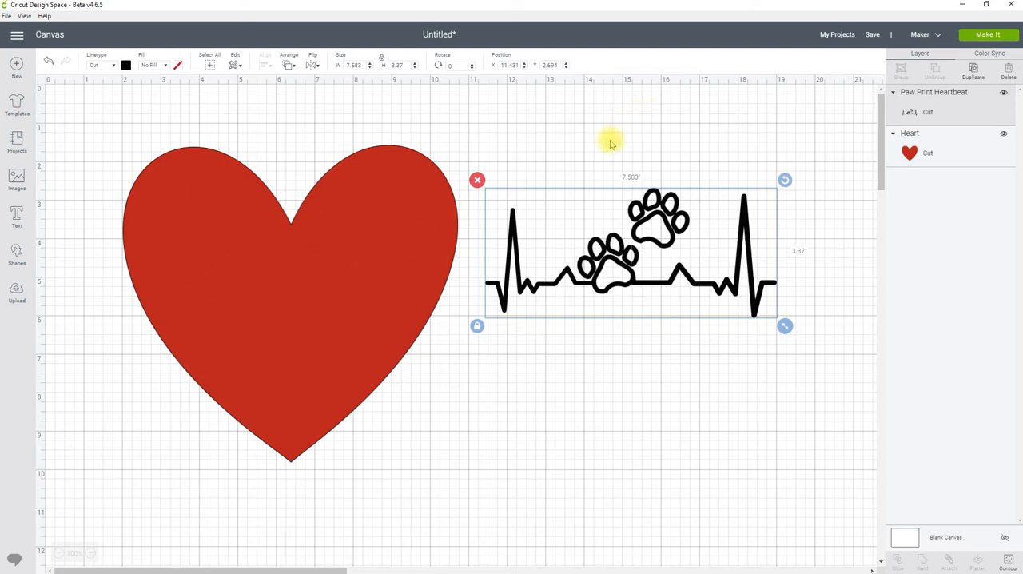
drag(658, 228, 319, 254)
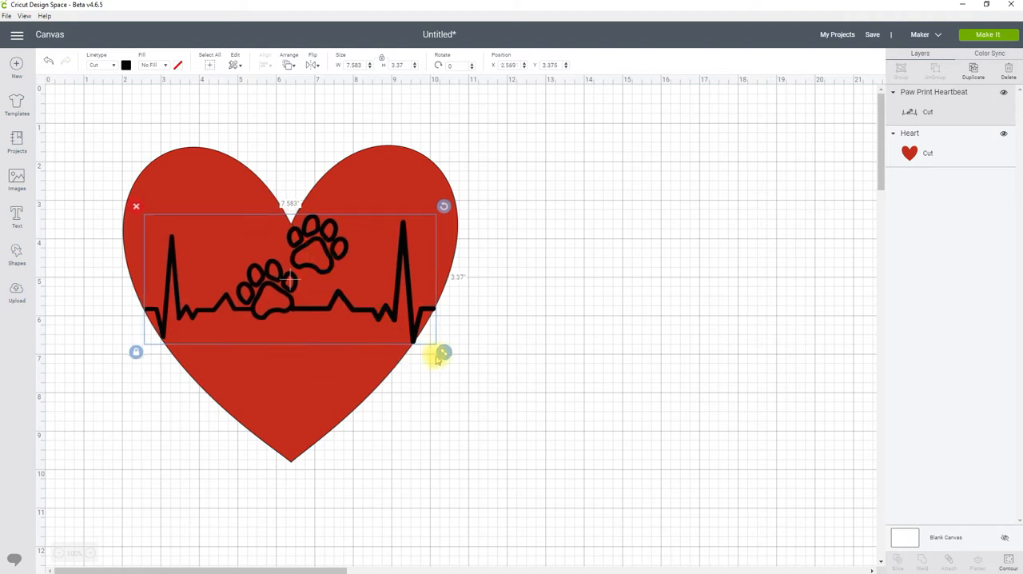
drag(445, 353, 430, 352)
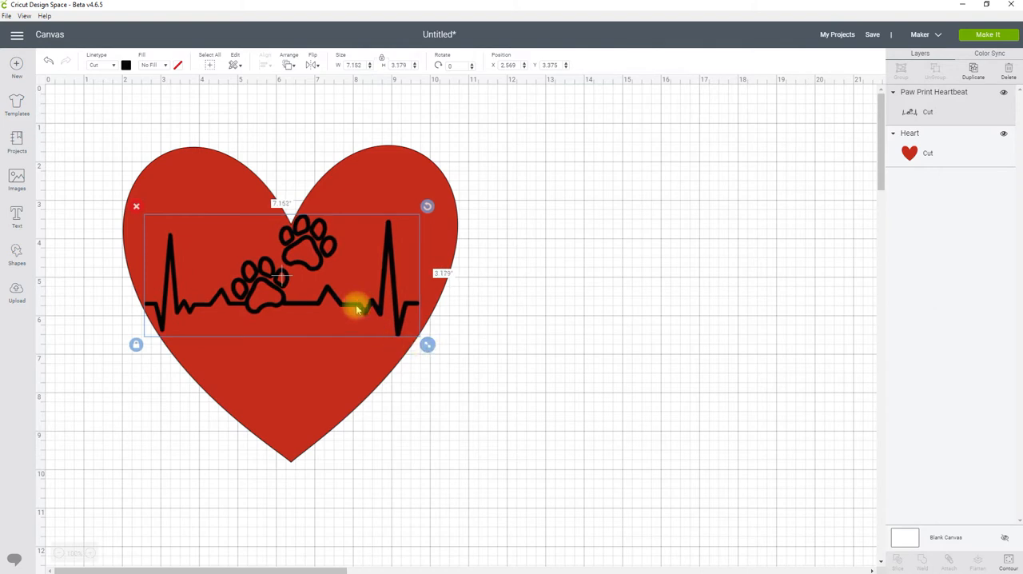
drag(357, 311, 364, 328)
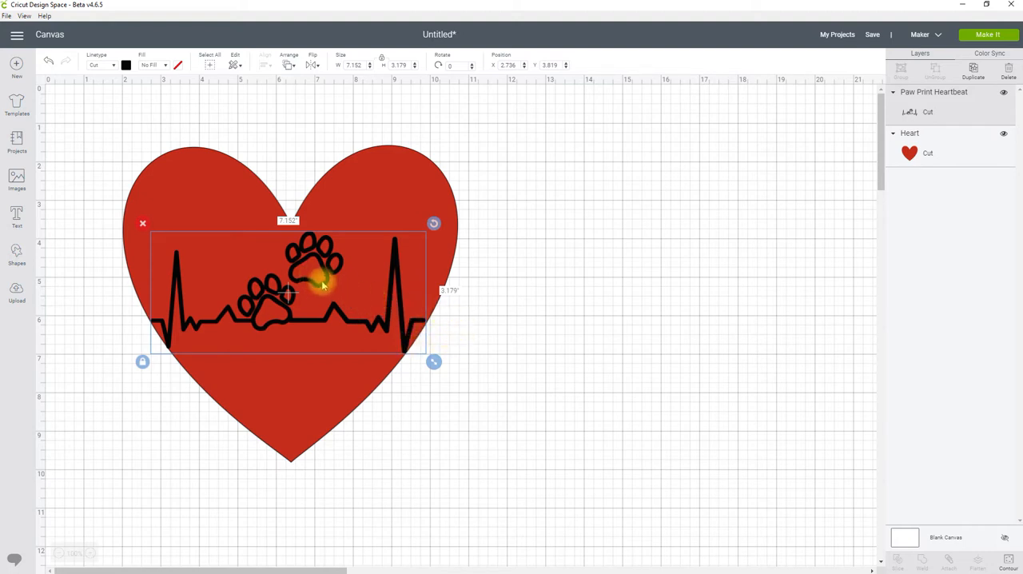
Move the paw print heartbeat clear of the red heart onto empty canvas, and shift the heart slightly up and left
drag(313, 271, 584, 315)
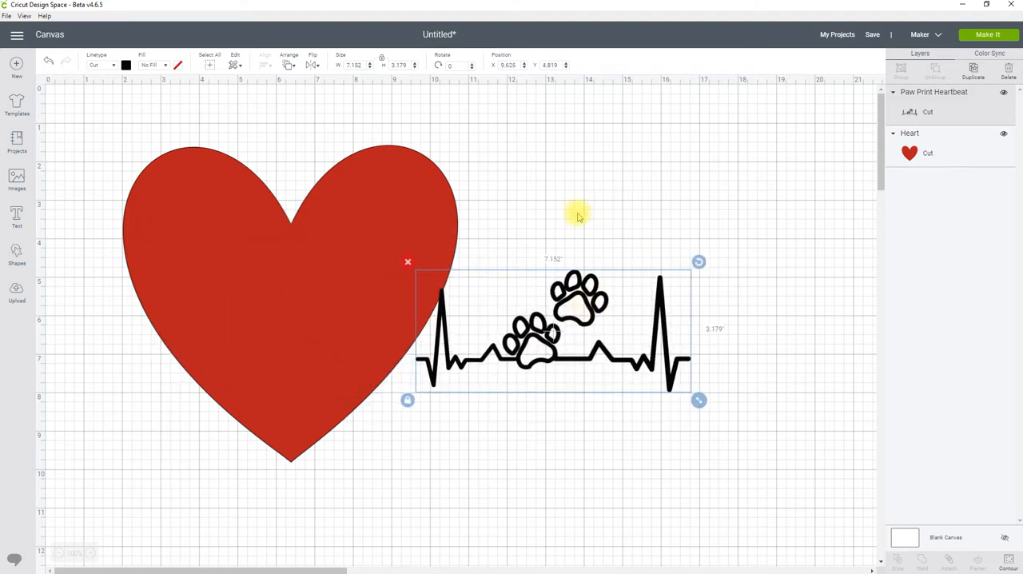
drag(363, 213, 338, 199)
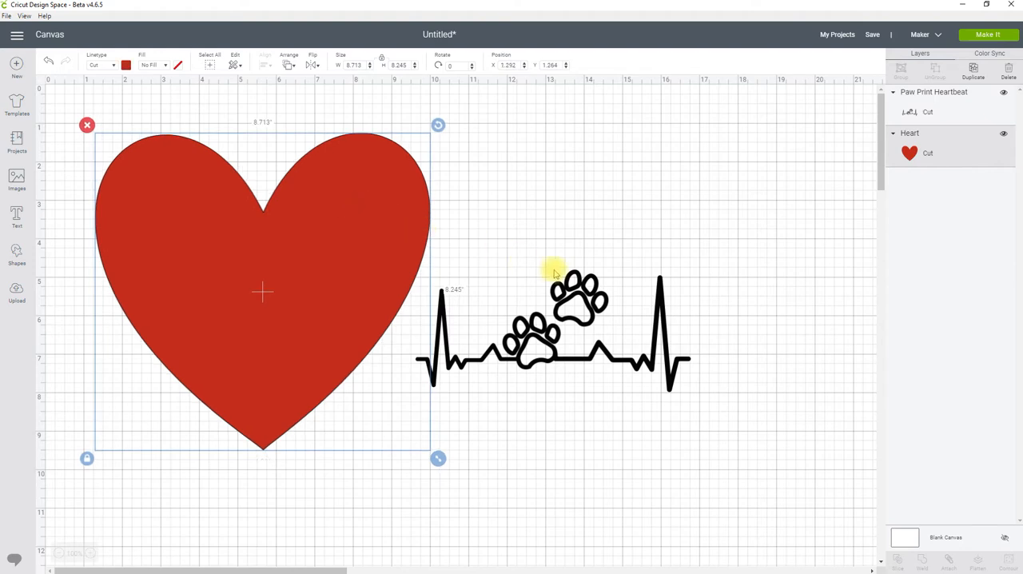
drag(583, 297, 614, 276)
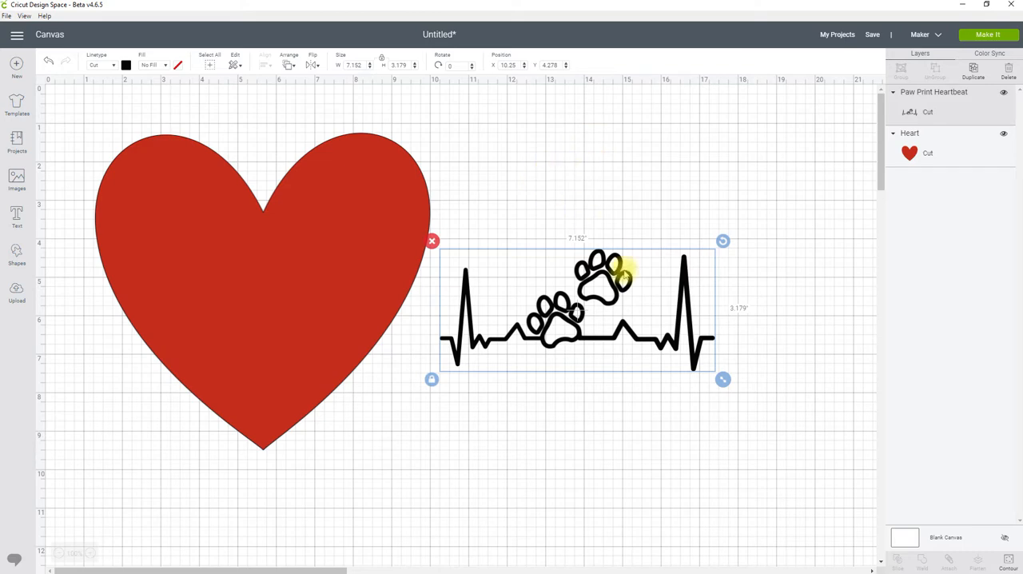
click(608, 223)
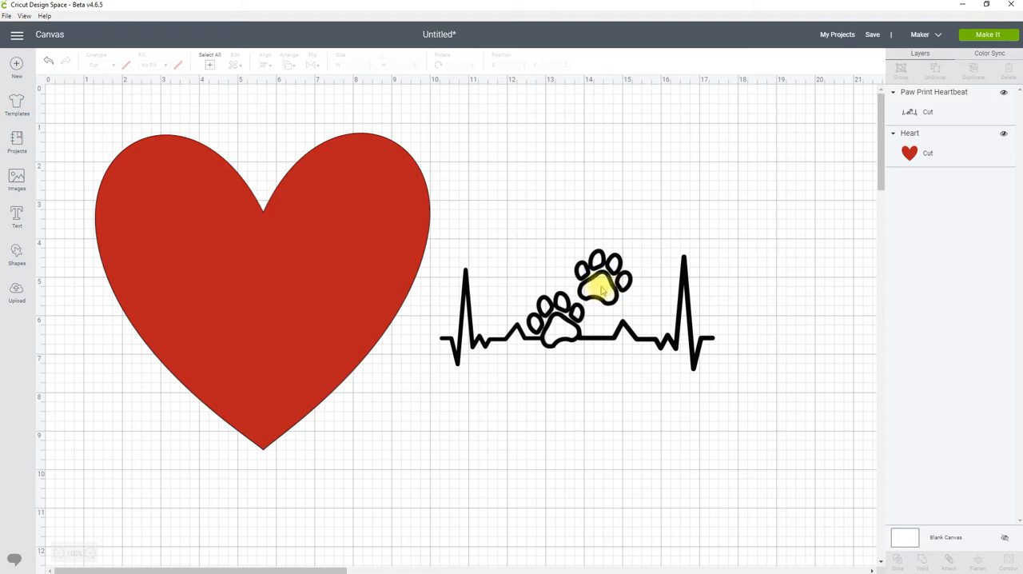
drag(601, 290, 592, 270)
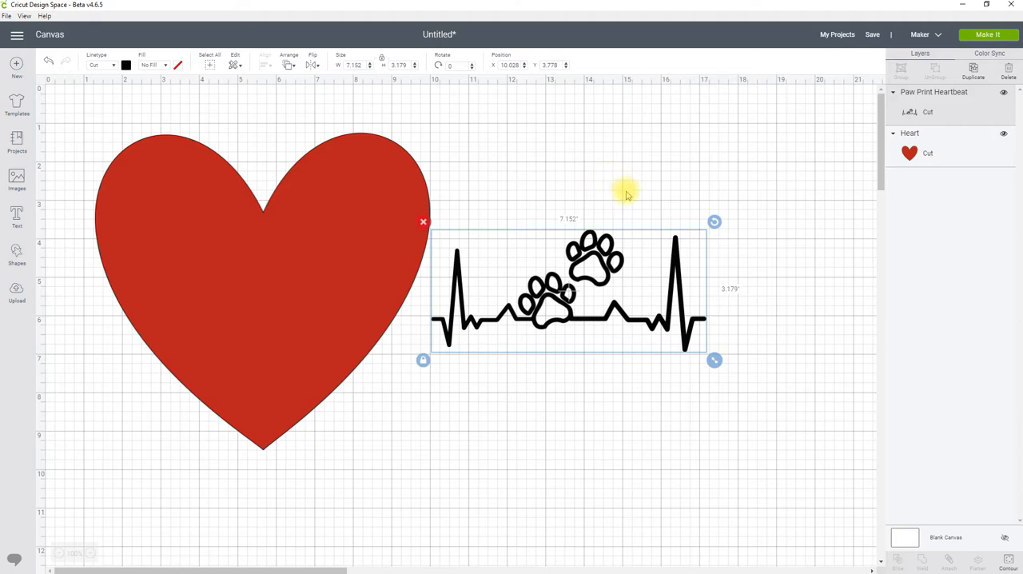
click(627, 193)
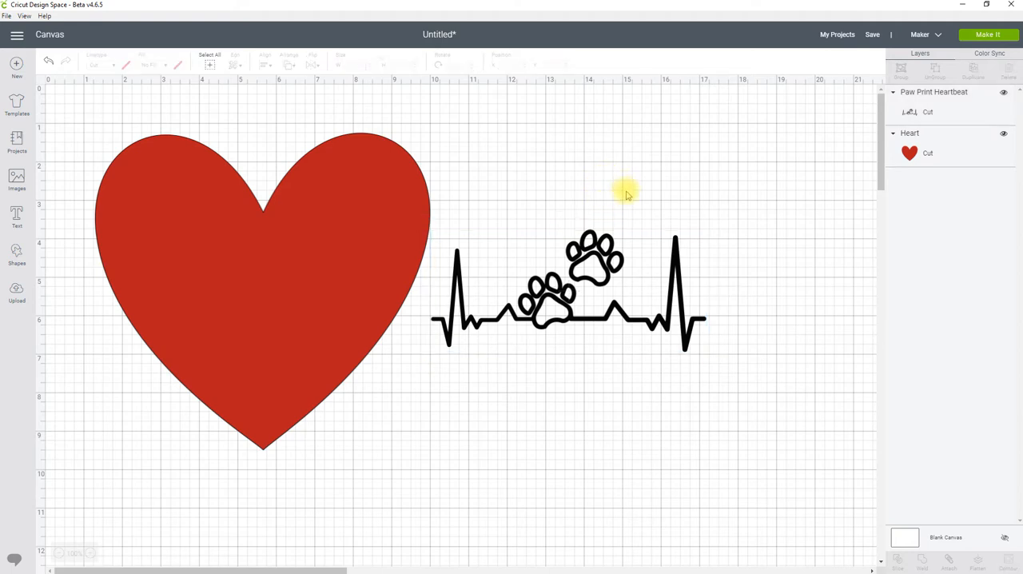
click(598, 280)
drag(598, 279, 602, 290)
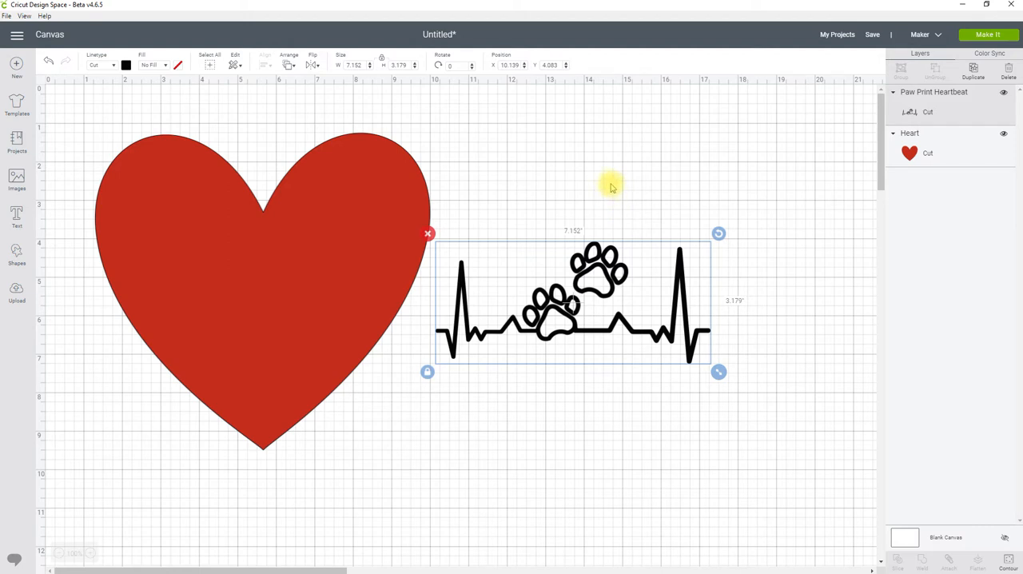
drag(596, 281, 621, 257)
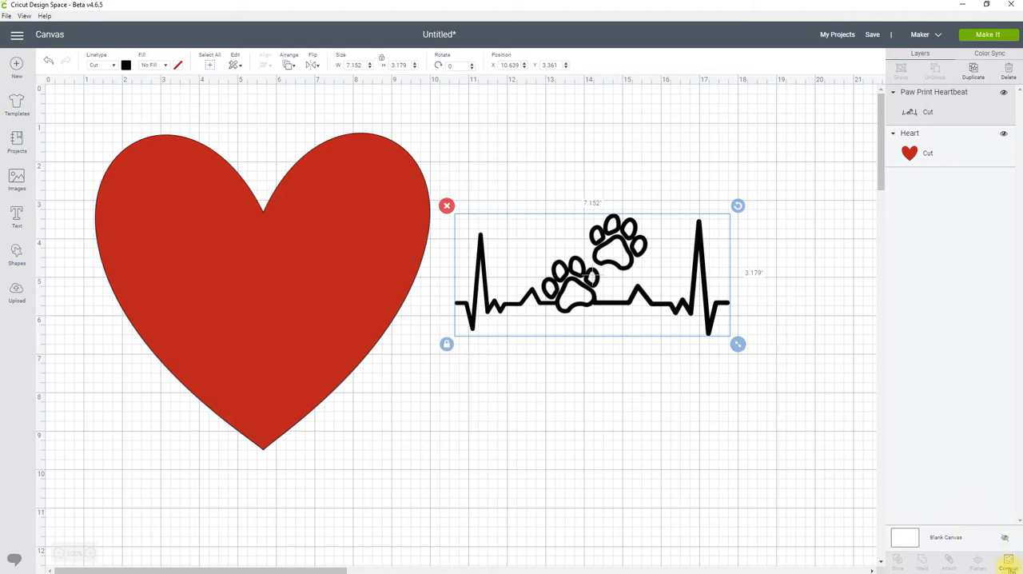
Use Contour on the paw print heartbeat to hide the inner toe and pad outlines of the lower paw
click(1010, 566)
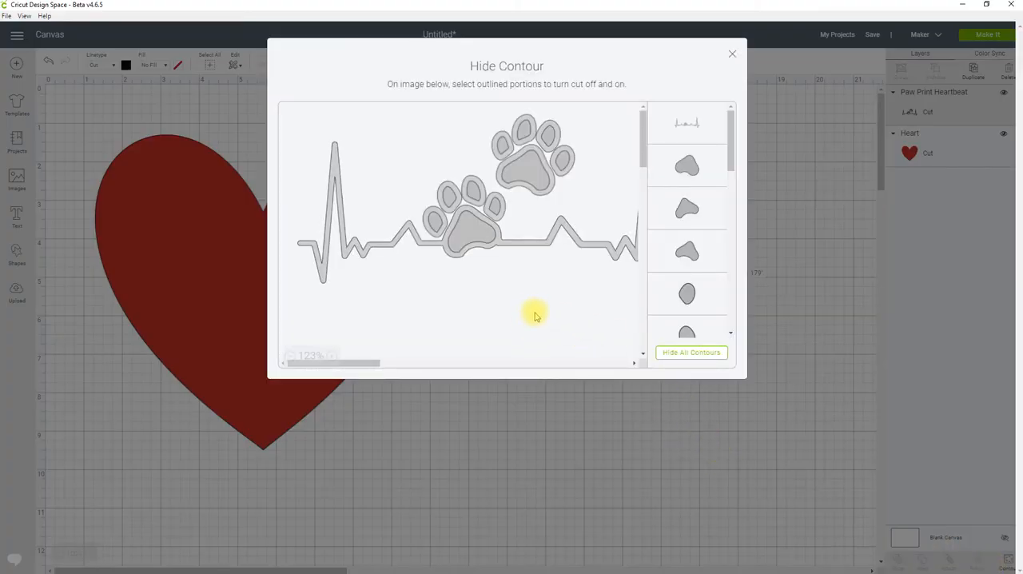
click(432, 224)
click(447, 201)
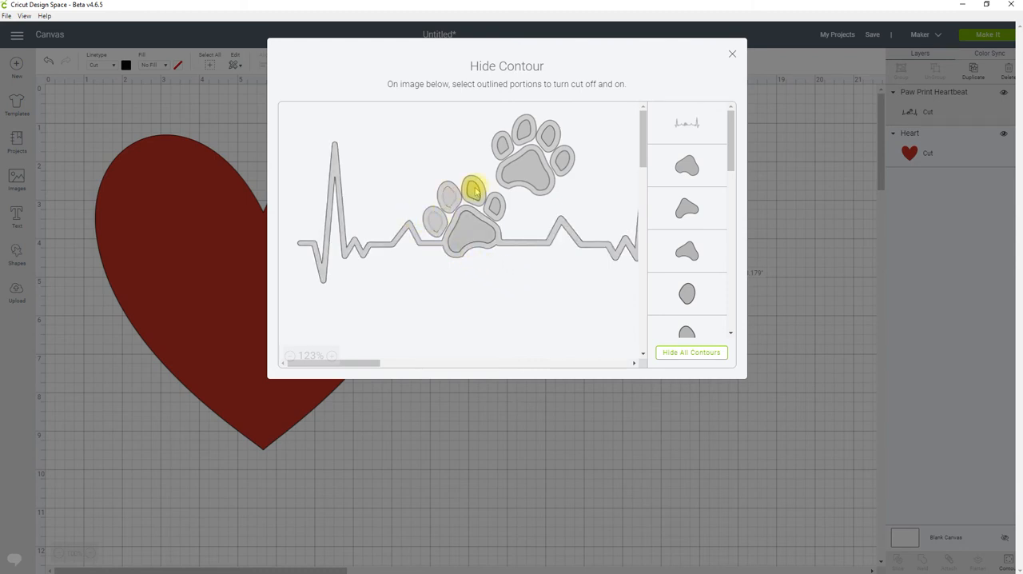
click(473, 191)
click(498, 207)
click(473, 238)
Hide the upper paw's inner toe and pad contours as well, and return to the canvas
click(503, 145)
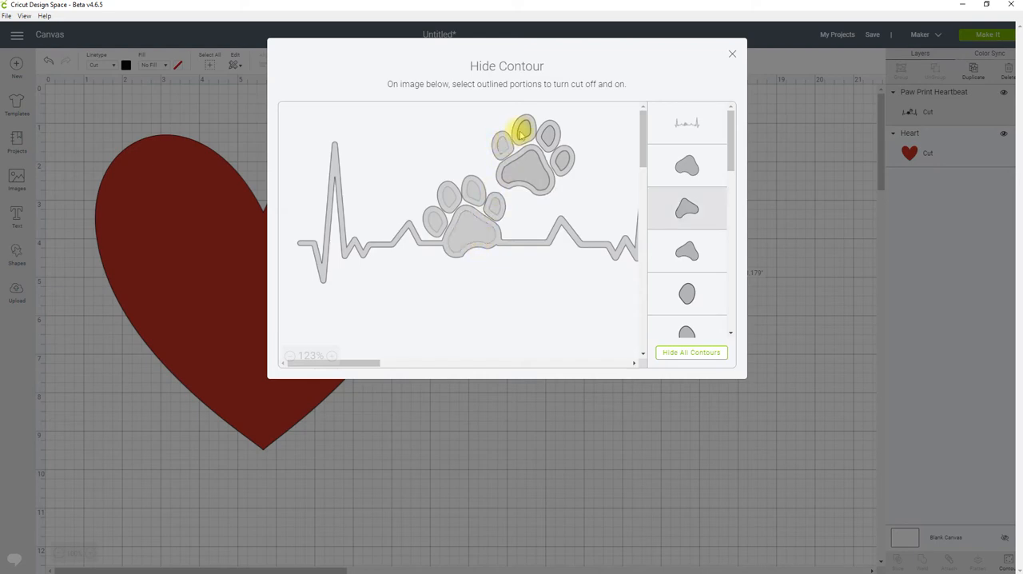
click(524, 130)
click(548, 134)
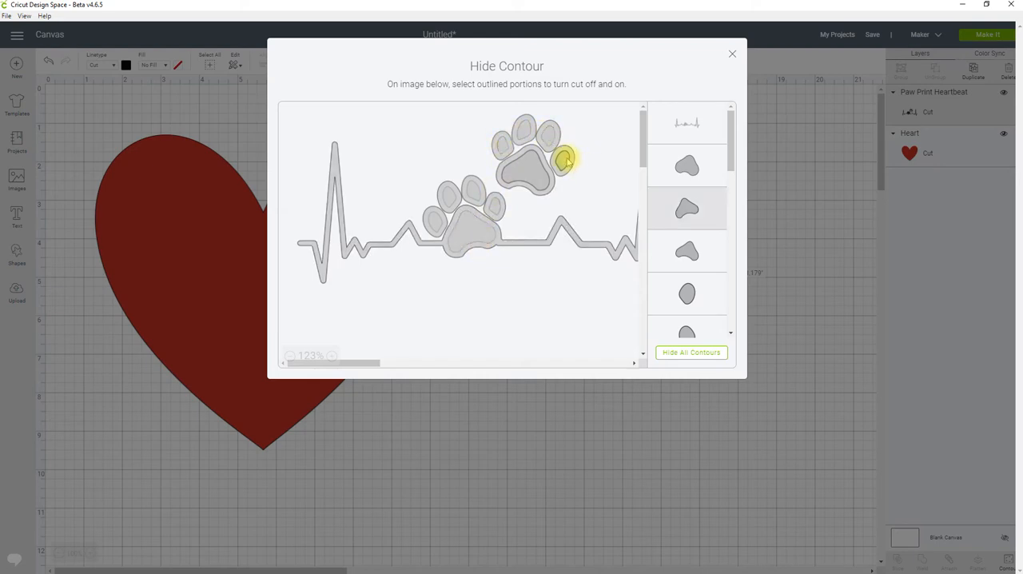
click(566, 155)
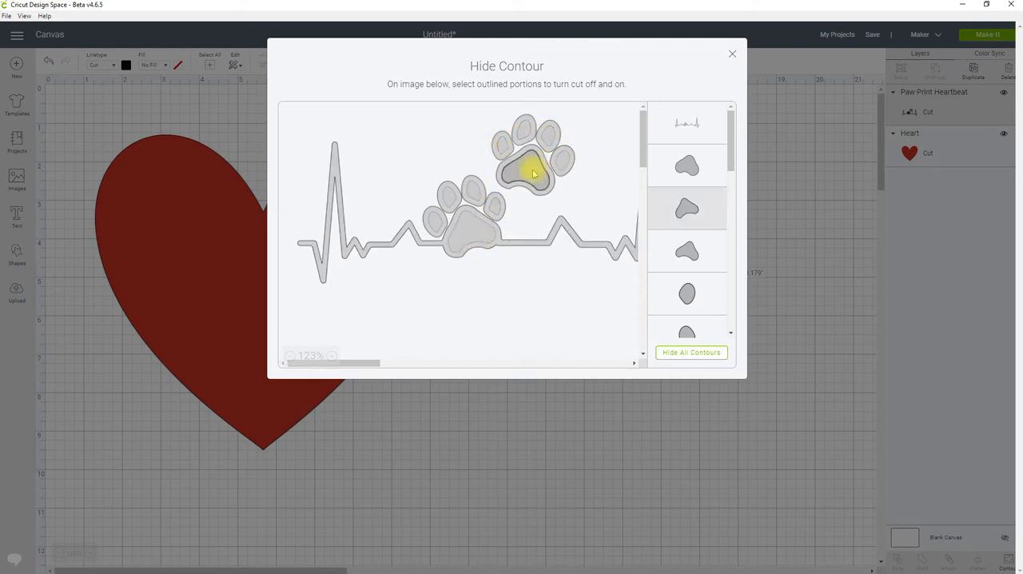
click(593, 437)
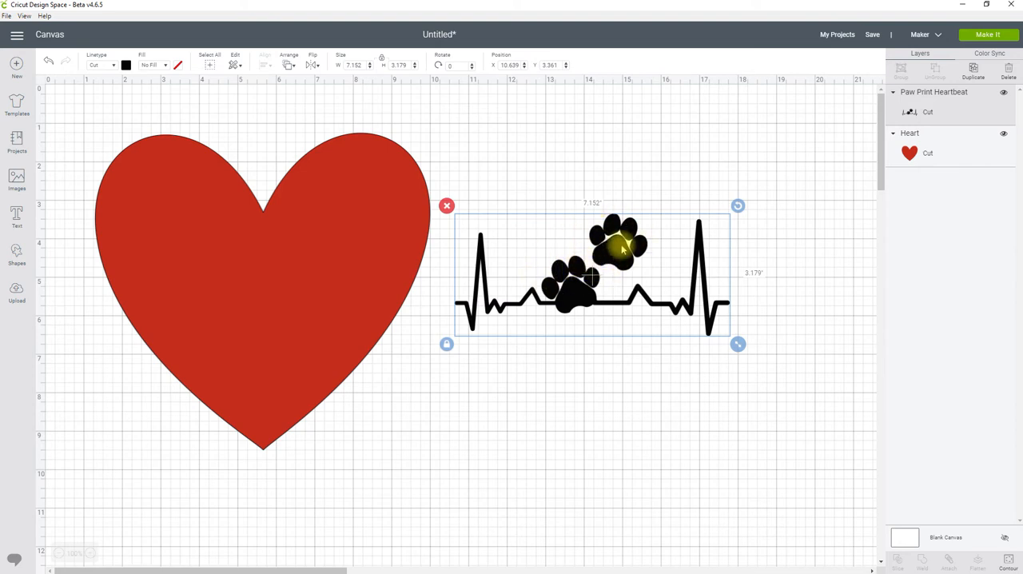
Place the solid paw print heartbeat back on the red heart and align the two shapes by their centers
drag(603, 249, 299, 270)
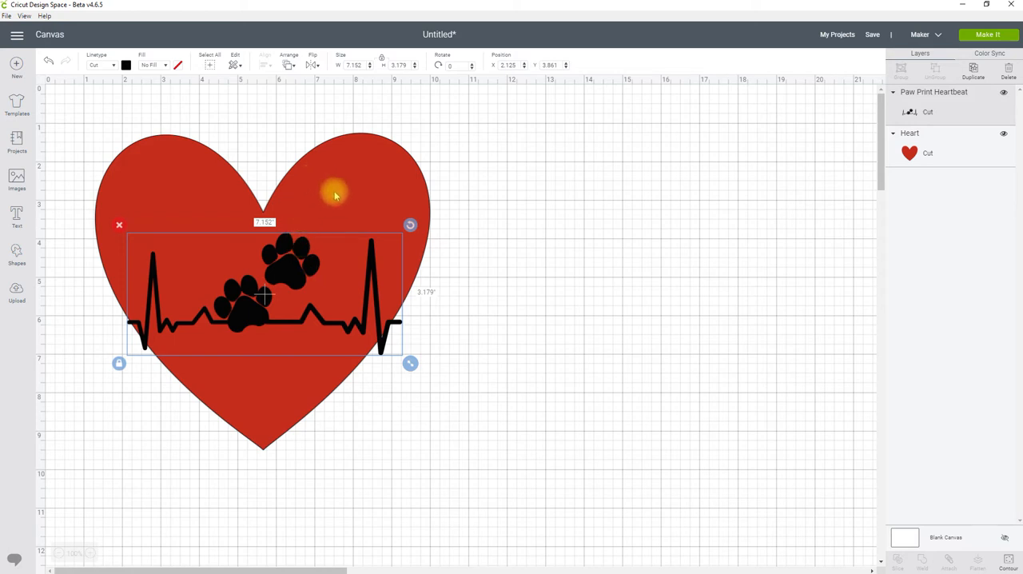
shift+click(373, 159)
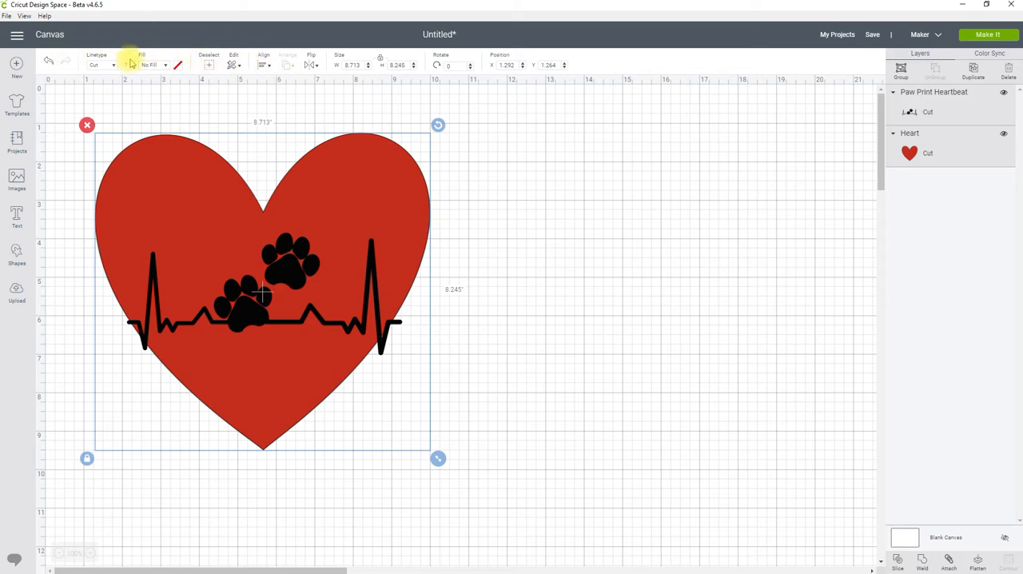
click(265, 65)
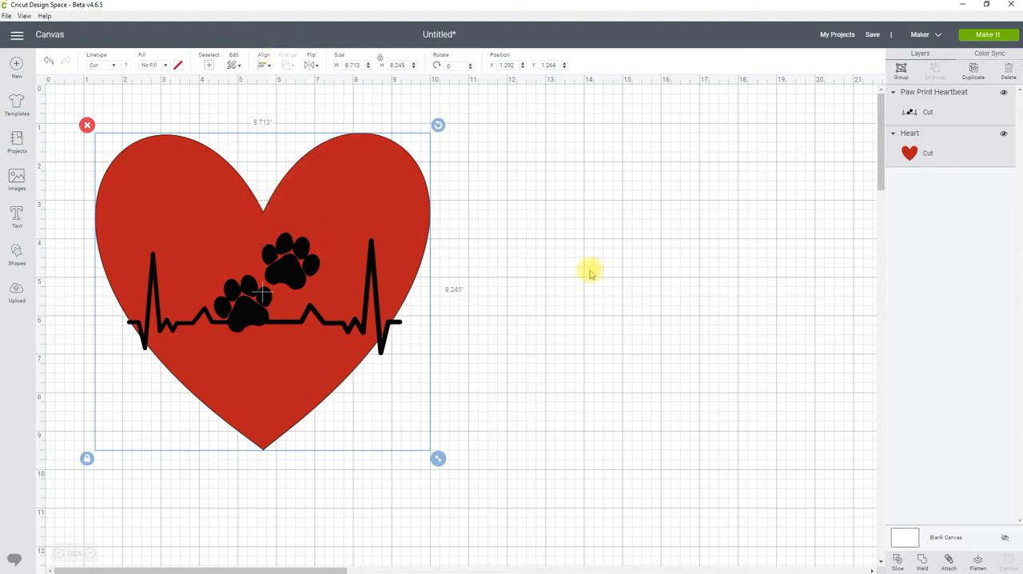
click(519, 264)
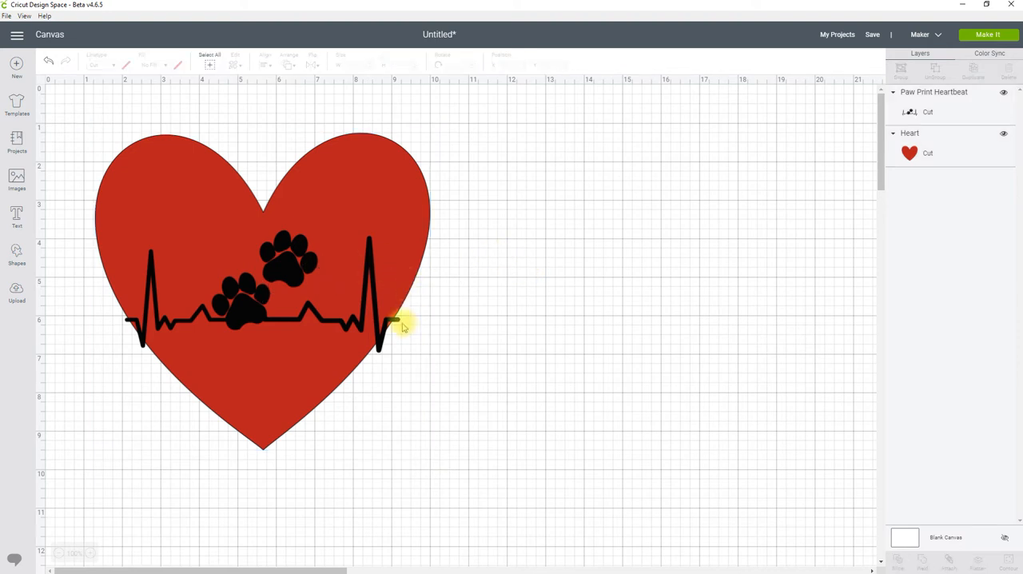
Nudge the paw print heartbeat up within the heart to a Y position of 3.397 inches
click(290, 271)
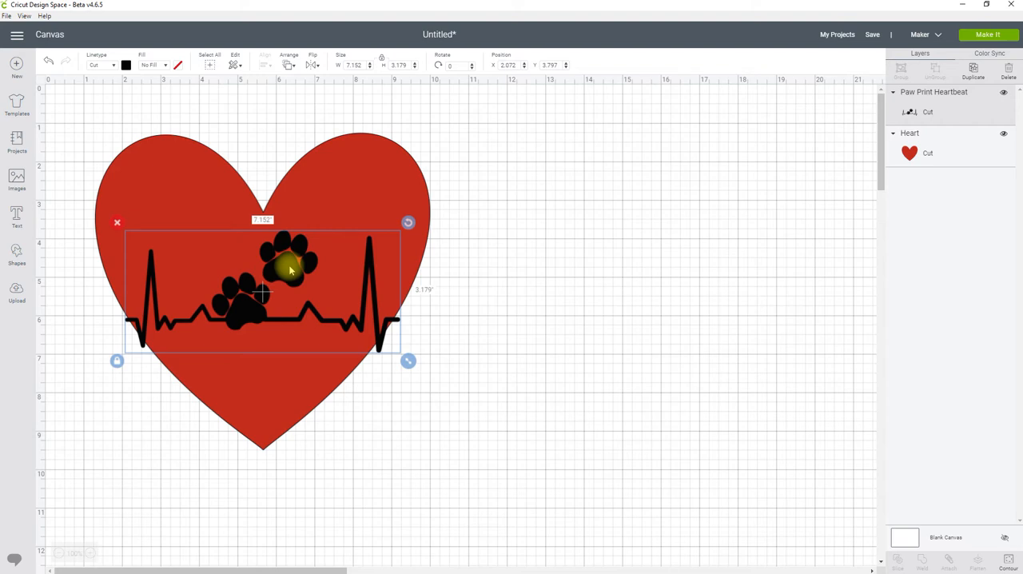
key(Up)
key(Up)
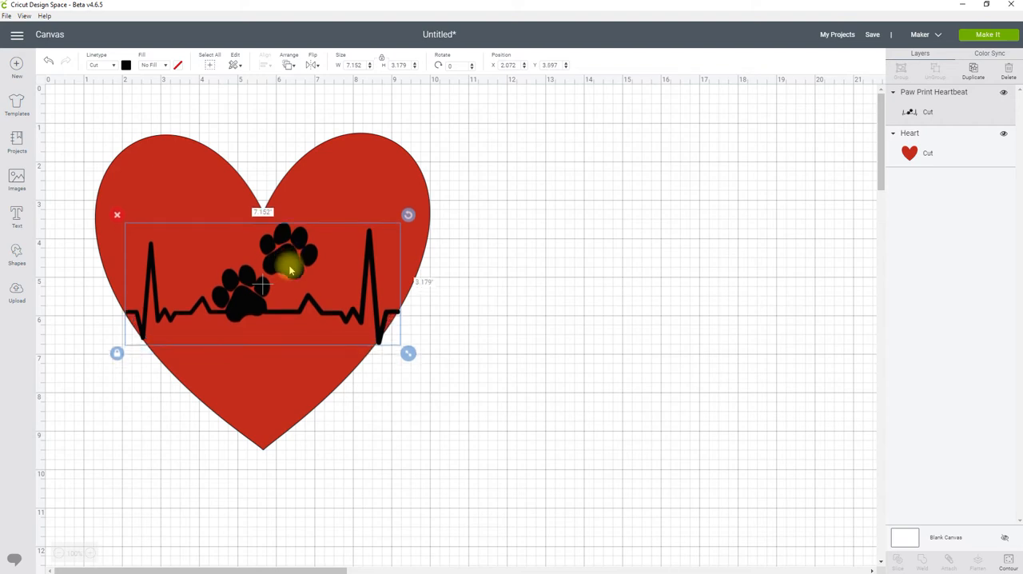
key(Up)
key(Up)
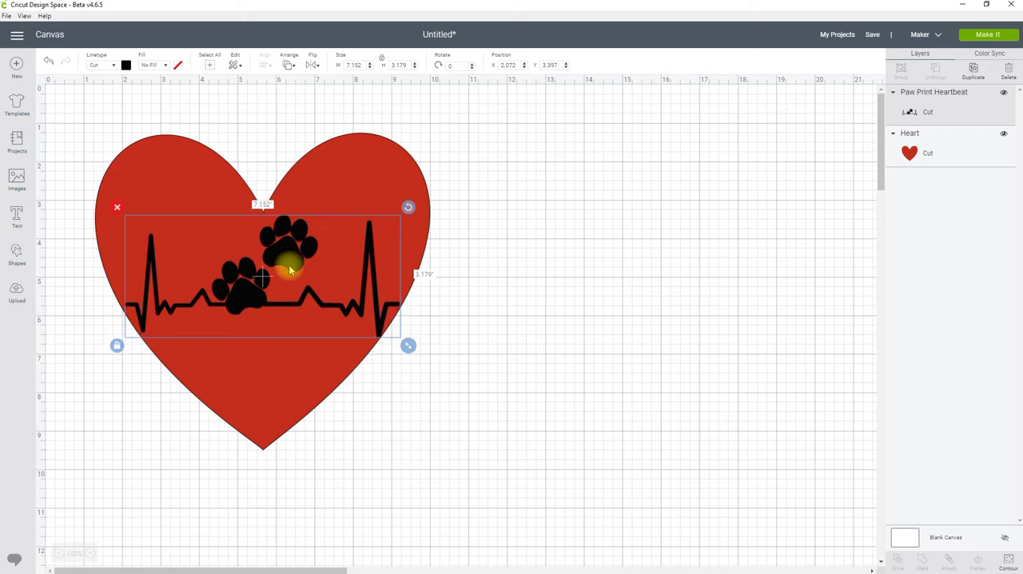
click(500, 208)
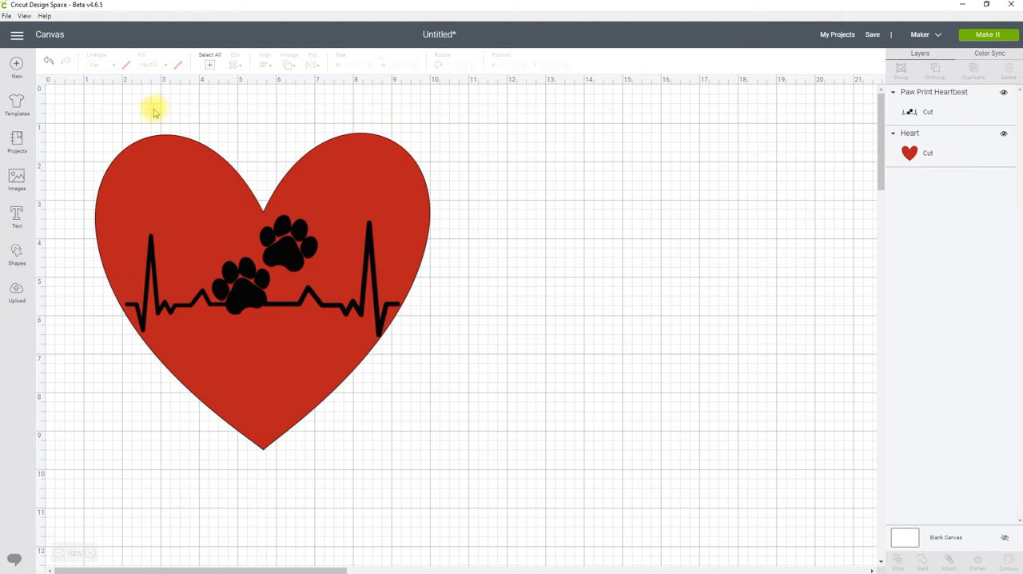
Slice the paw print heartbeat out of the red heart
click(210, 67)
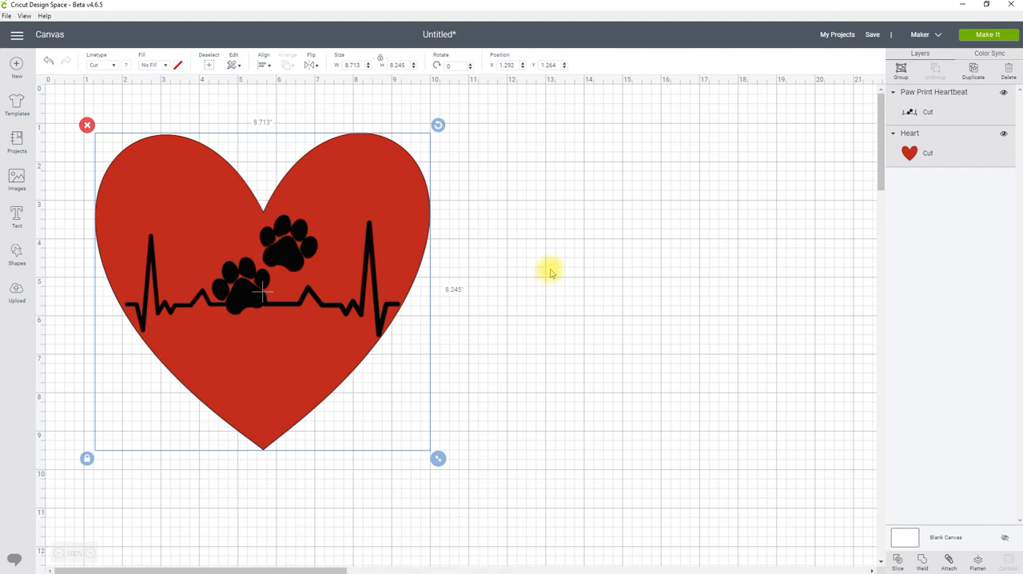
click(532, 247)
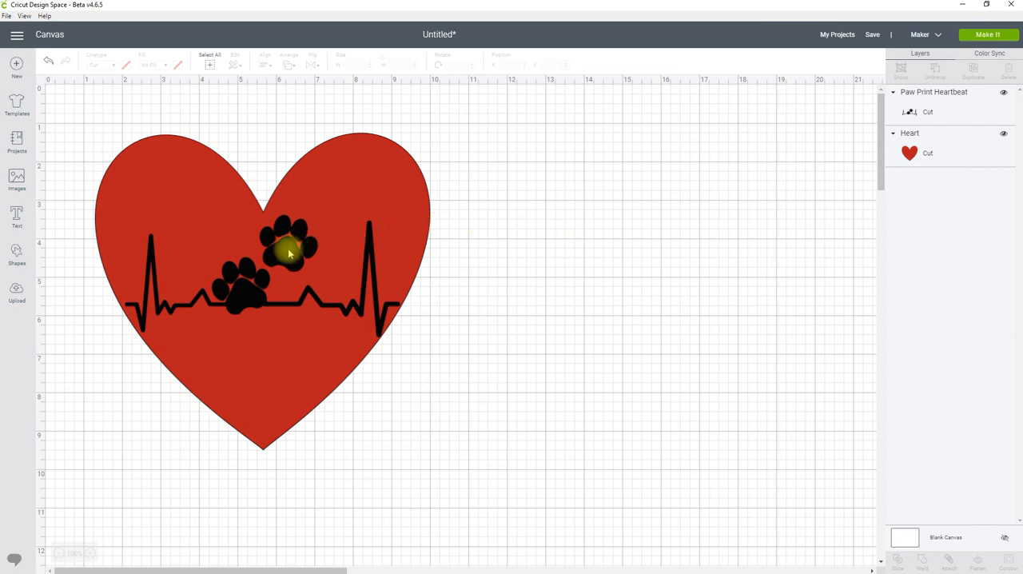
click(285, 254)
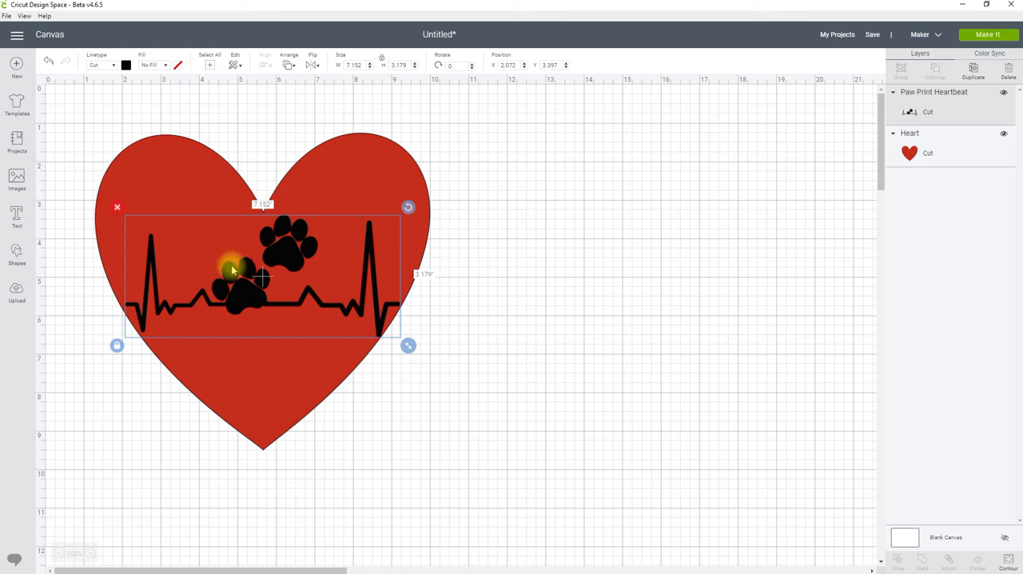
shift+click(346, 153)
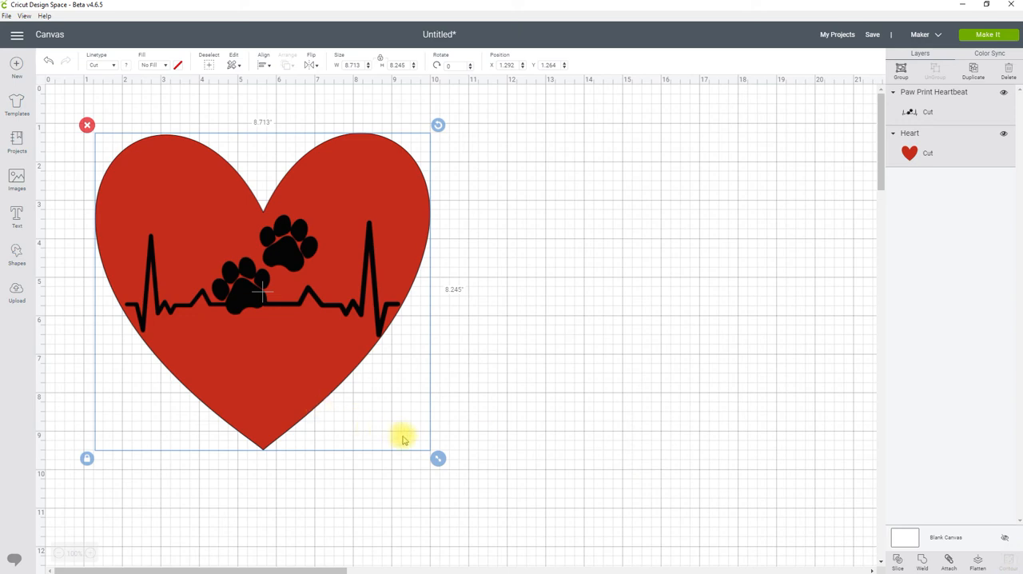
click(898, 562)
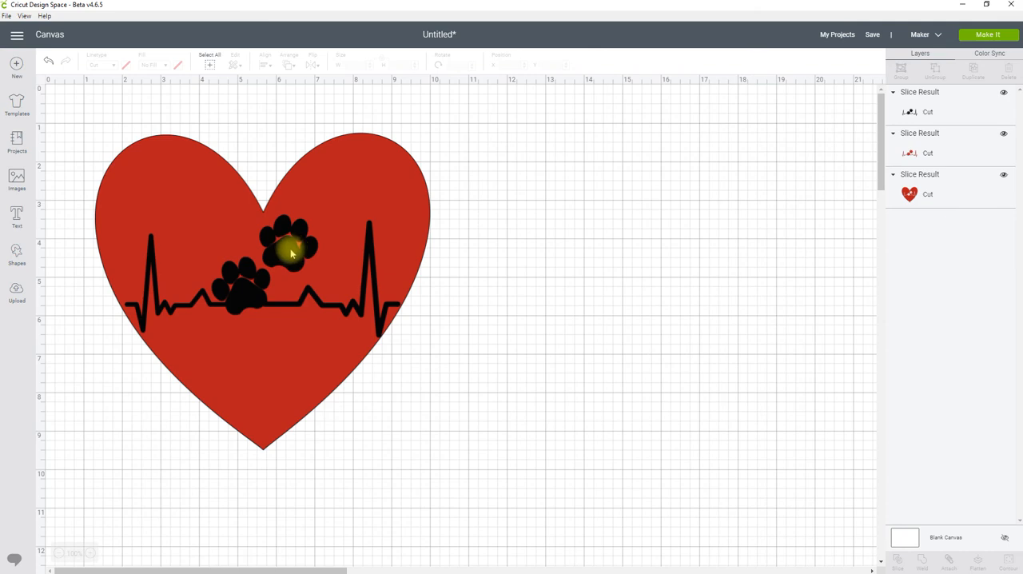
Move the black heartbeat and the red cutout piece off the heart, and delete the red piece
drag(282, 260, 701, 196)
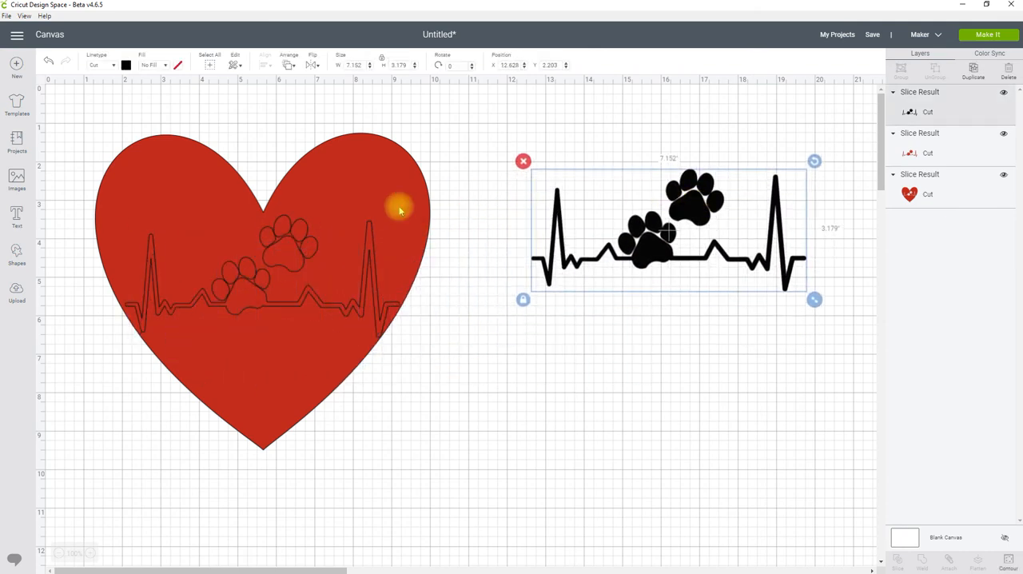
drag(281, 250, 664, 387)
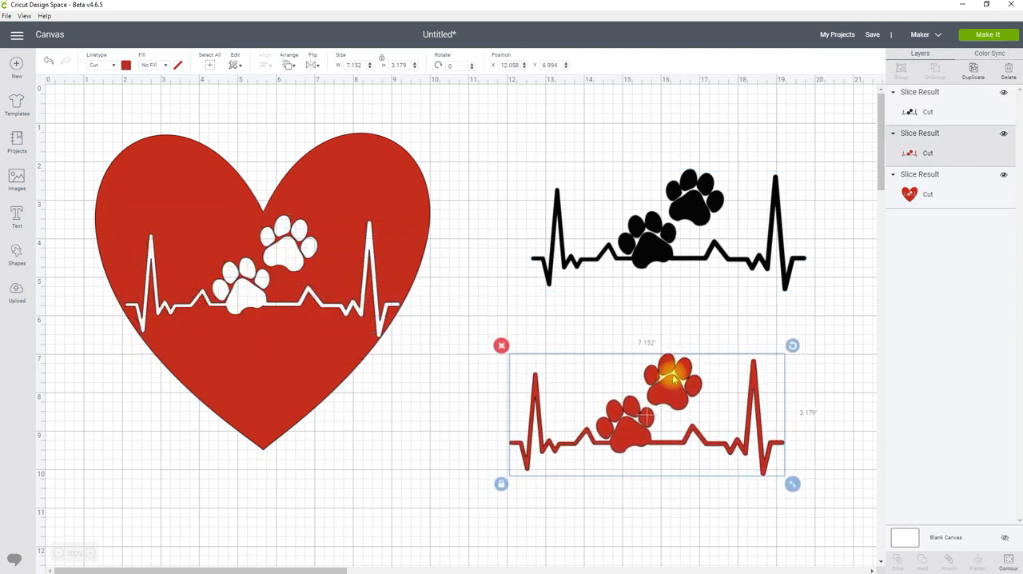
click(502, 345)
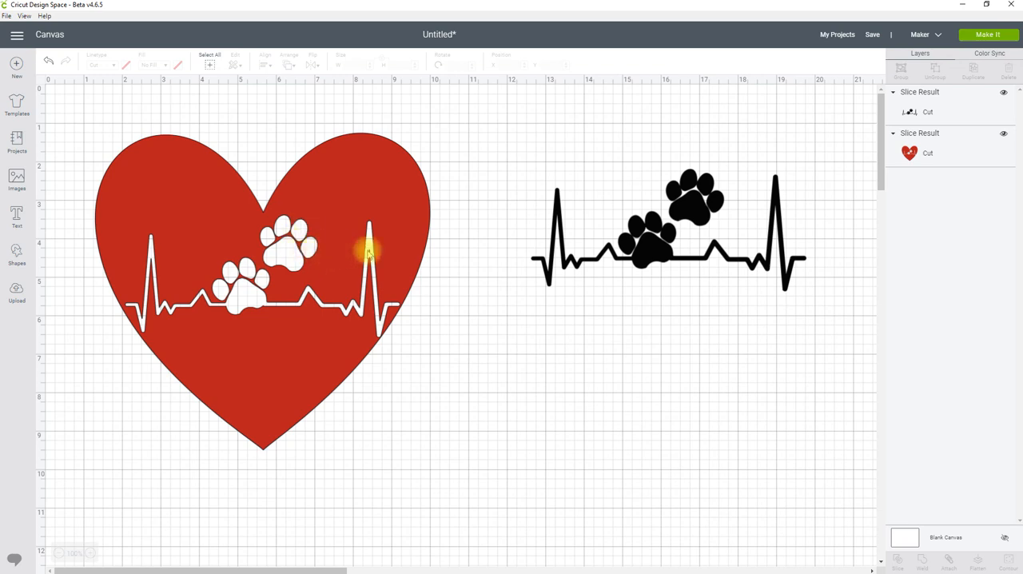
Delete the black paw print heartbeat and move the sliced red heart to about X 3.223, Y 1.167 inches
drag(649, 232, 582, 248)
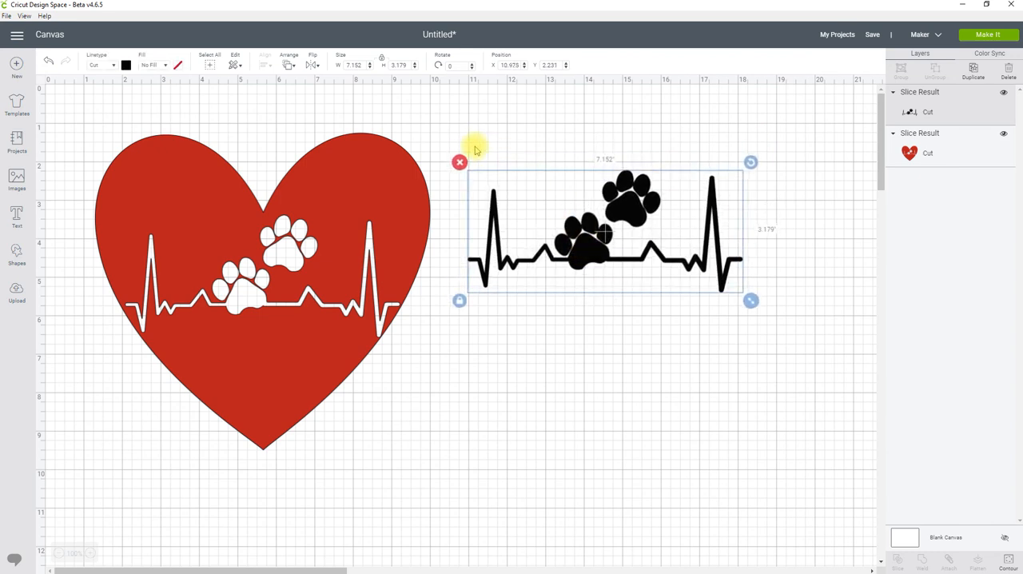
click(458, 154)
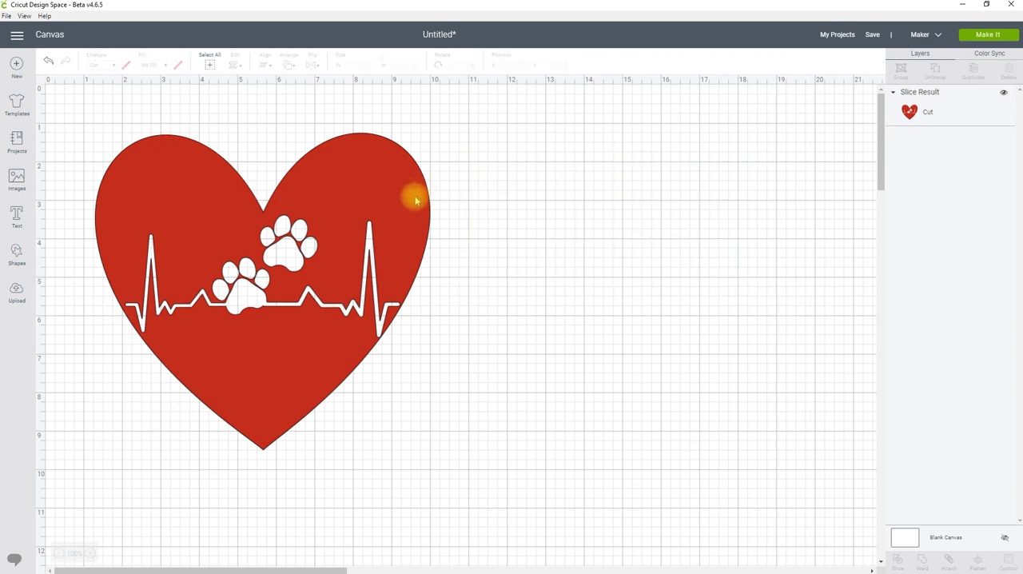
drag(413, 197, 512, 204)
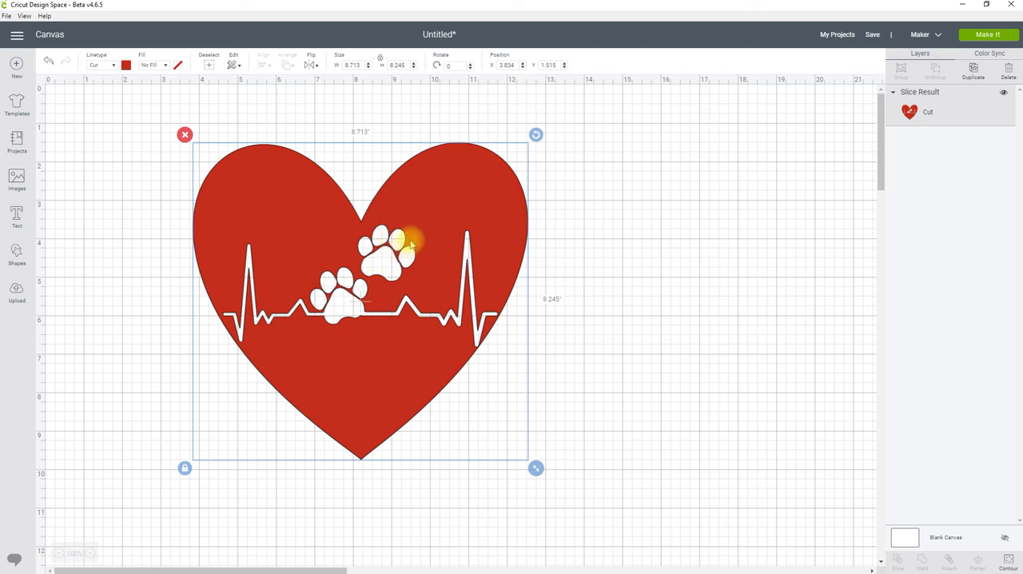
drag(445, 208, 422, 191)
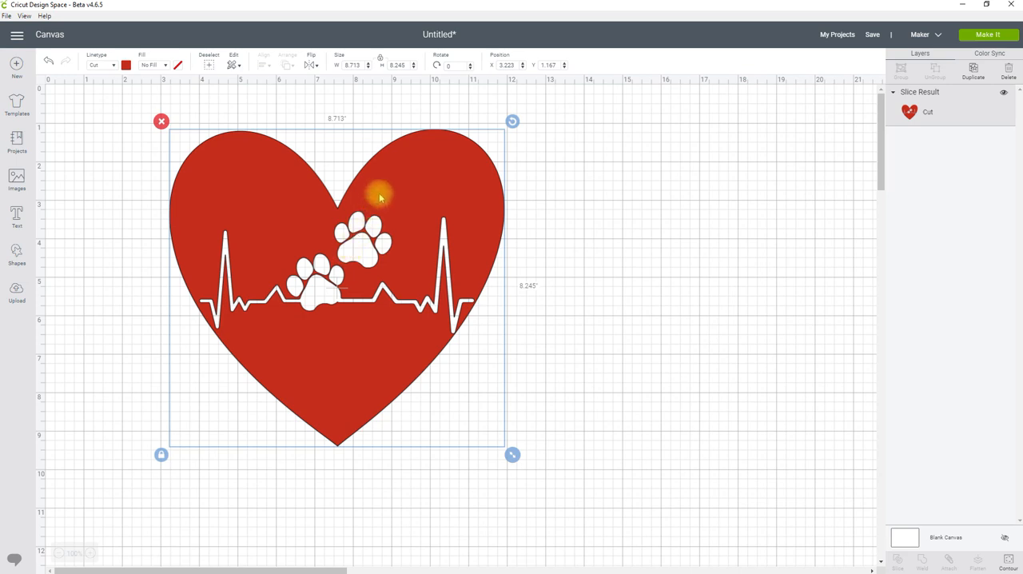
Preview the heart on the 12 x 12 inch cutting mat, shift it slightly inward from the mat's corner, and return to the canvas
click(975, 38)
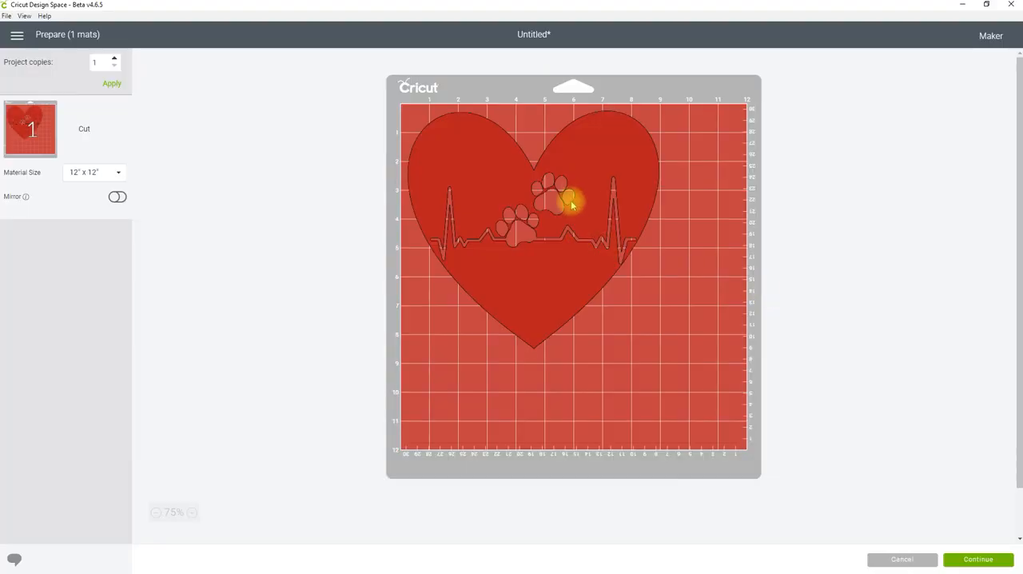
drag(581, 189, 606, 211)
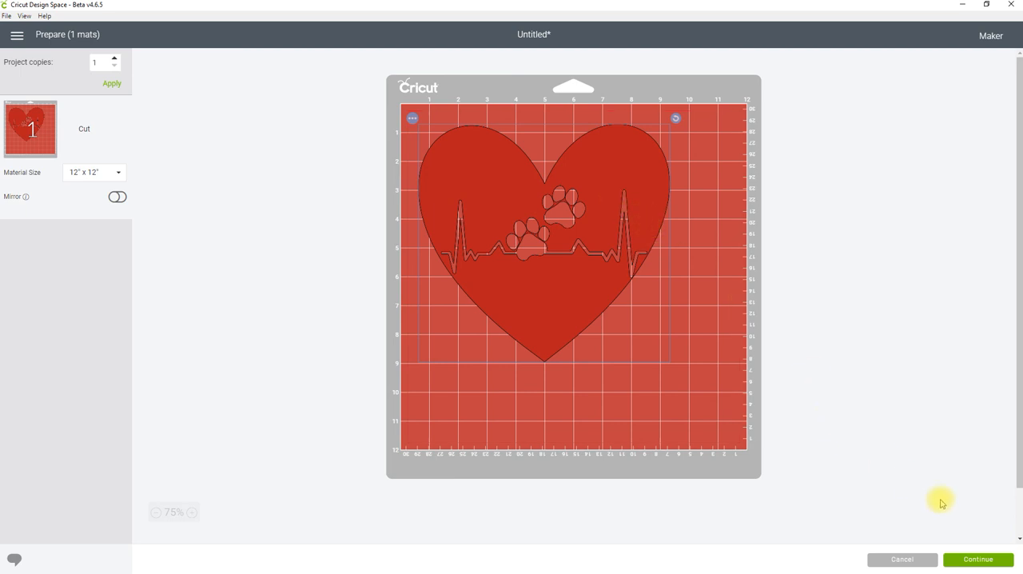
click(917, 560)
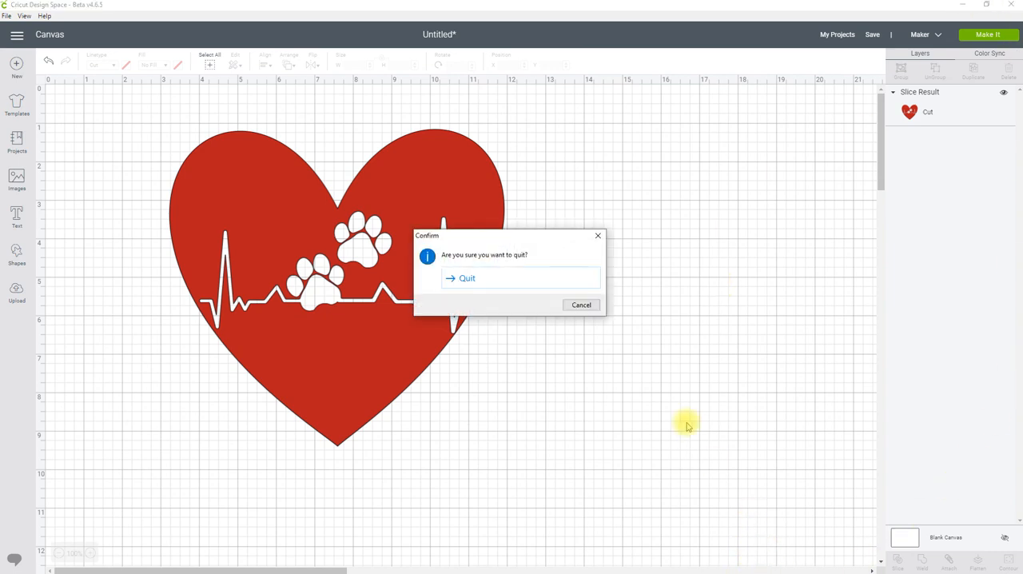
Quit the design program without saving the project
click(517, 279)
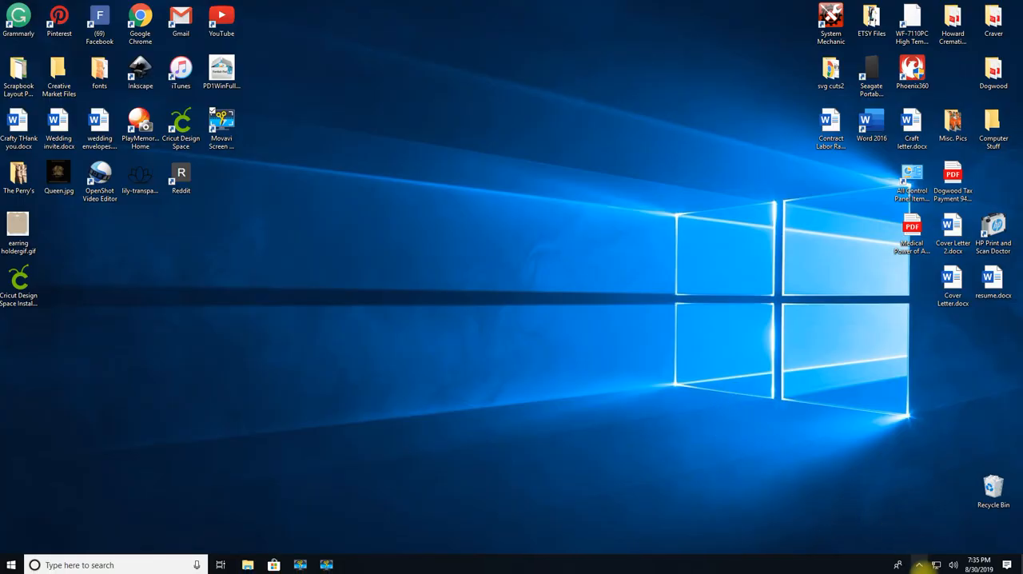
click(326, 564)
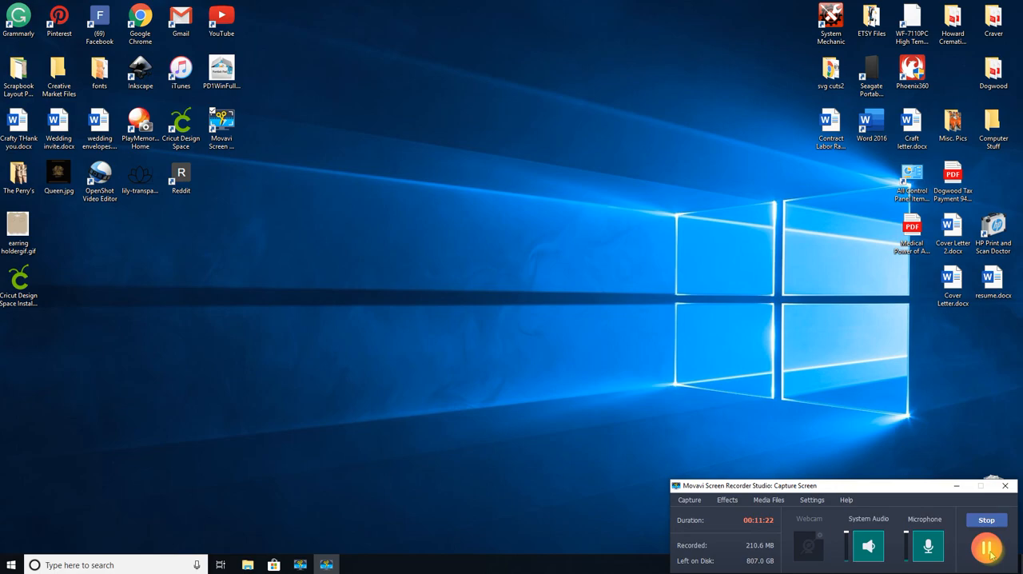